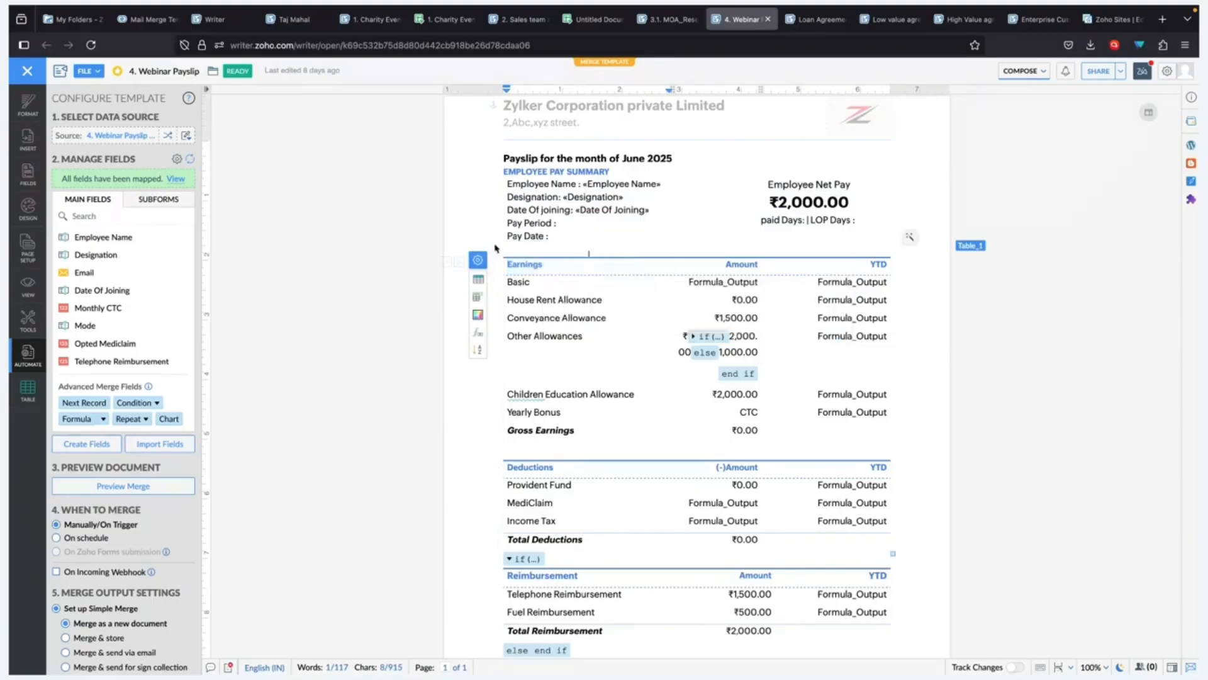
Step: Review the payslip template down to the net pay section and take a brief look at its linked data source sheet
{"action": "scroll", "coordinate": [567, 466], "scroll_direction": "down", "scroll_amount": 3}
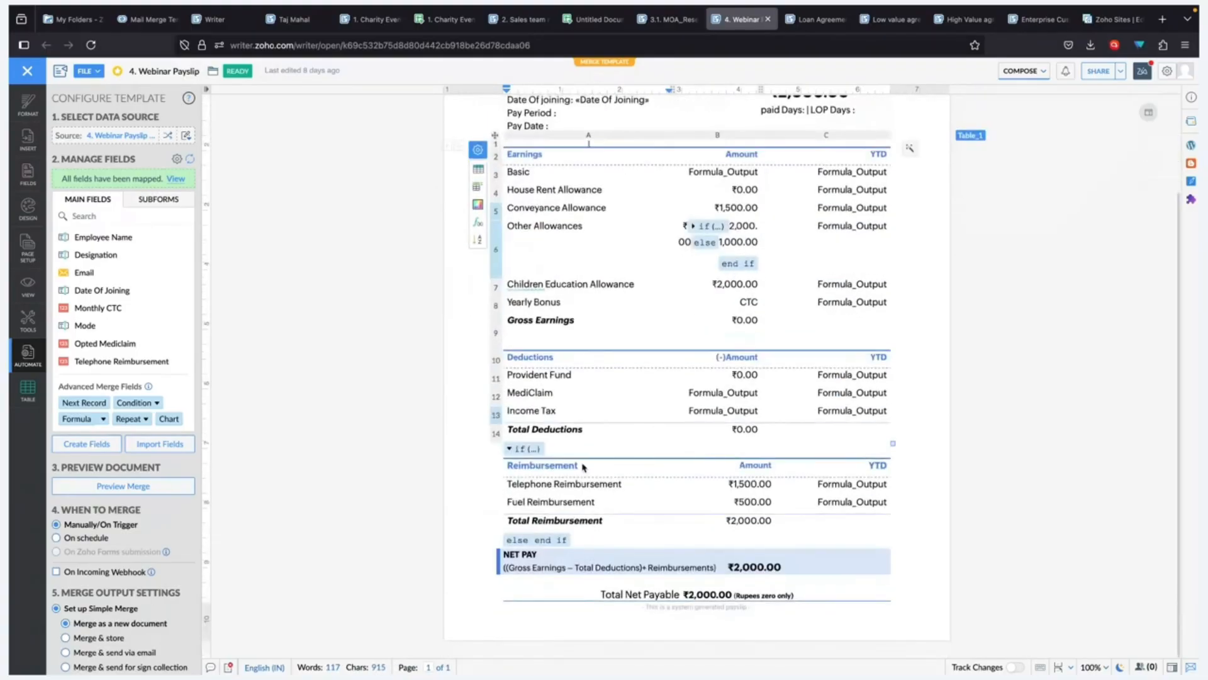
{"action": "left_click", "coordinate": [599, 503]}
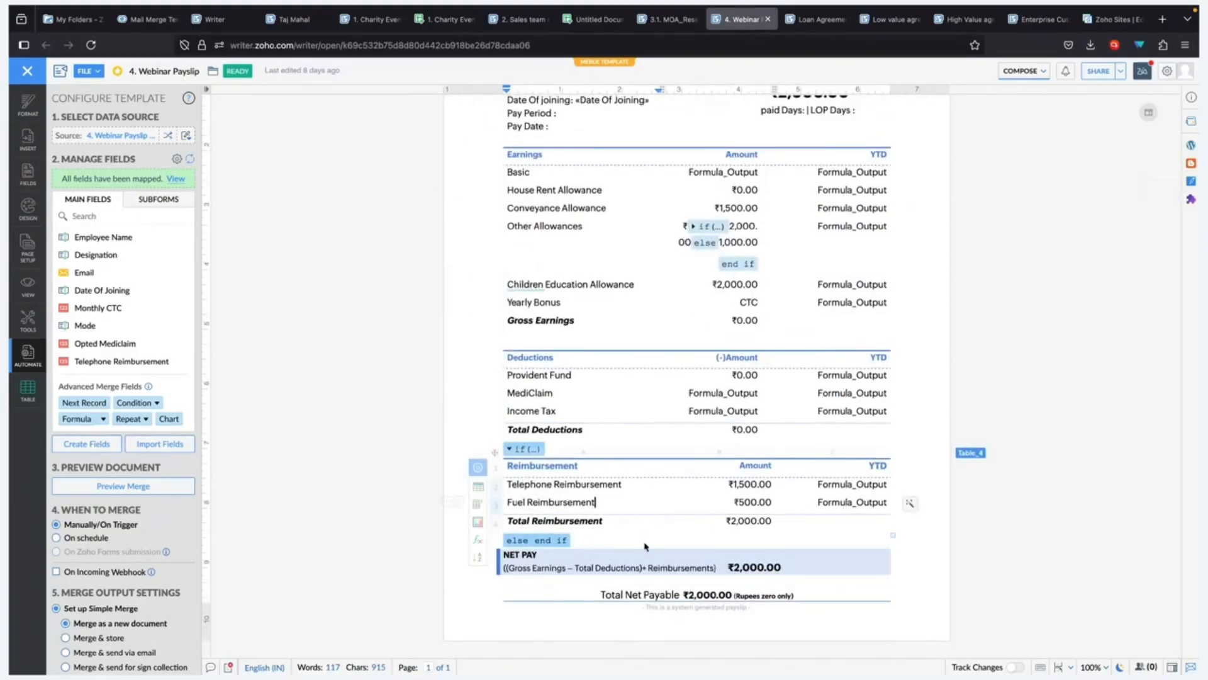
{"action": "scroll", "coordinate": [646, 535], "scroll_direction": "up", "scroll_amount": 3}
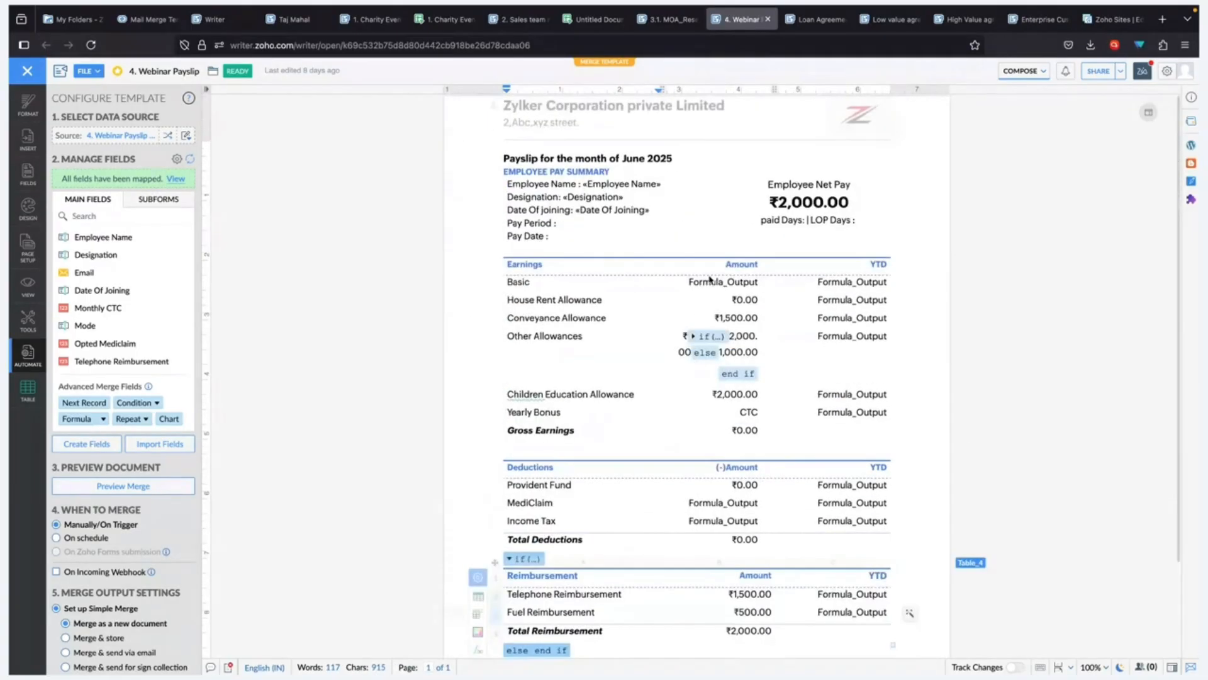
{"action": "left_click", "coordinate": [138, 137]}
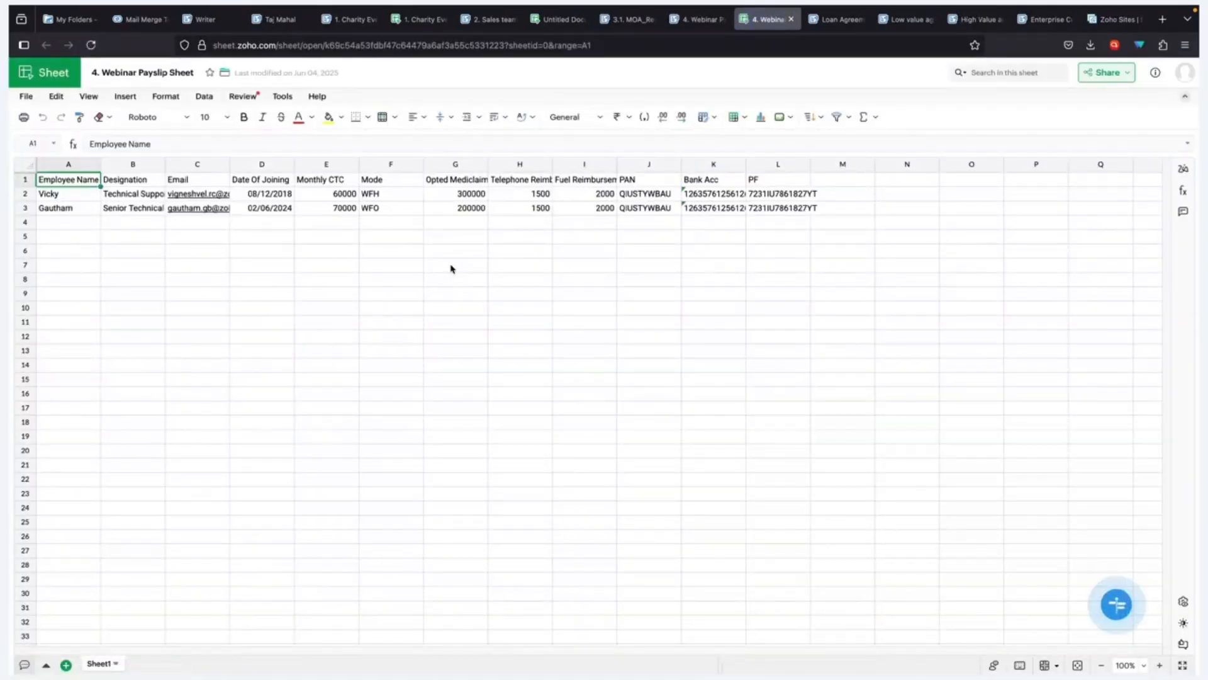
{"action": "left_click", "coordinate": [791, 20]}
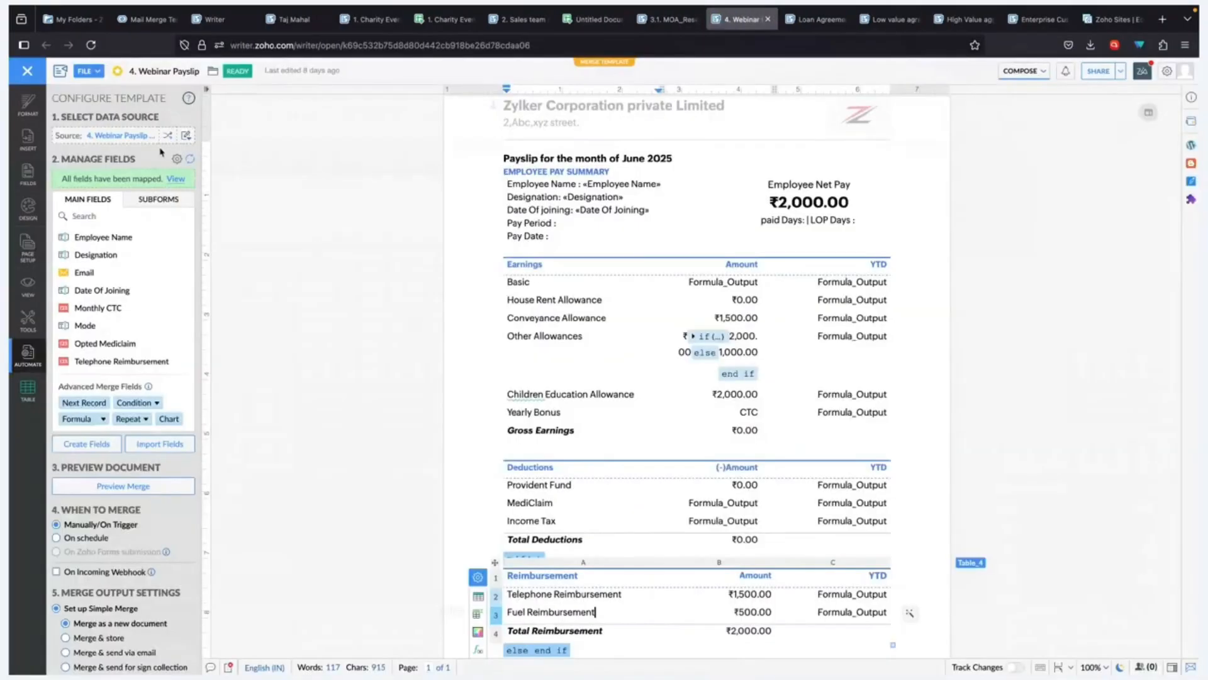
Step: Open the template's data source sheet, examine its Monthly CTC, Opted Mediclaim, Telephone Reimbursement and Fuel Reimbursement columns, and return to the template
{"action": "left_click", "coordinate": [143, 140]}
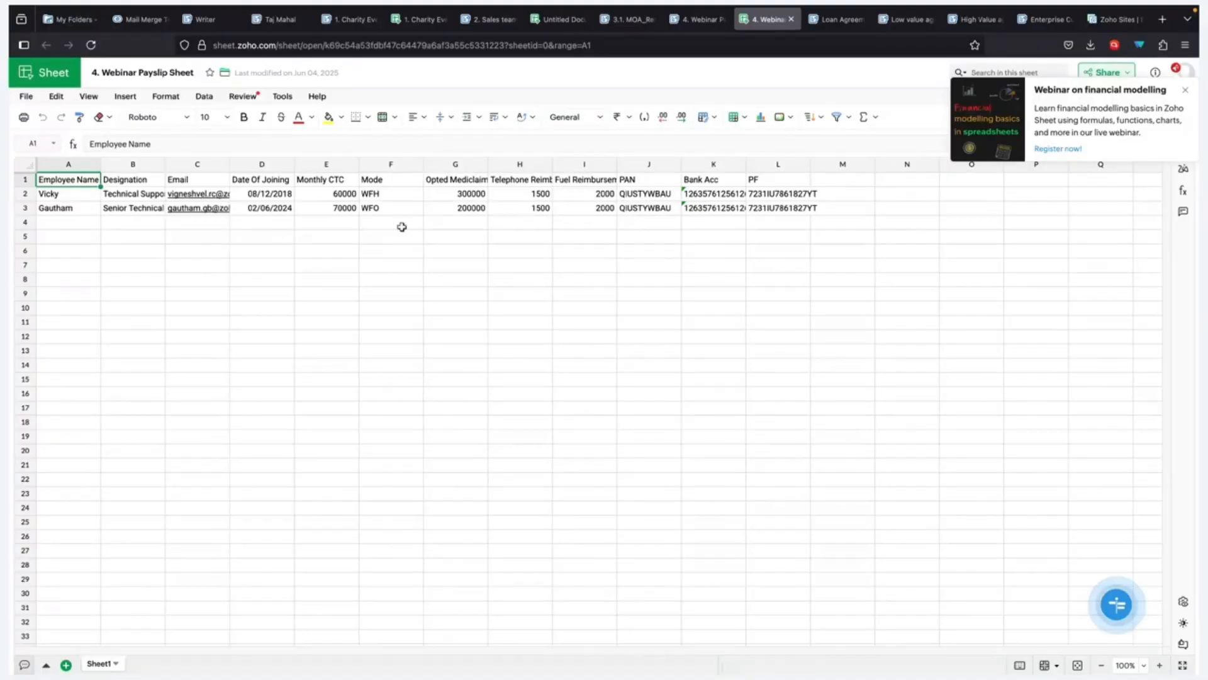
{"action": "left_click", "coordinate": [365, 190]}
{"action": "left_click", "coordinate": [323, 195]}
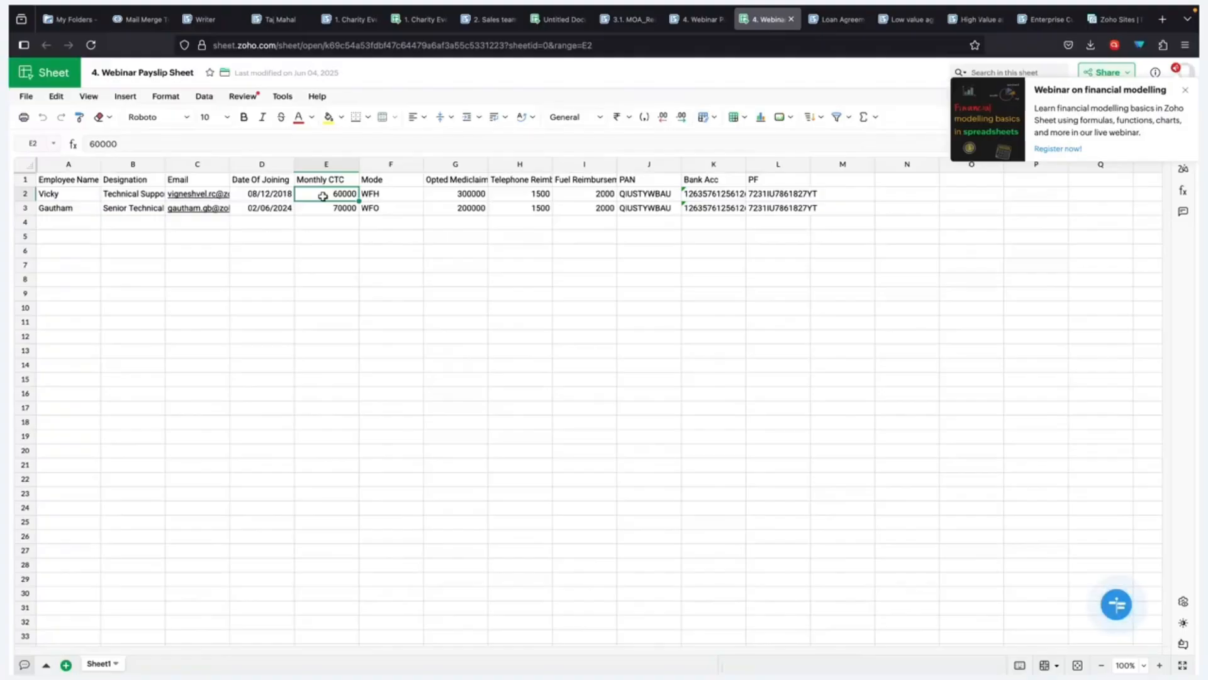
{"action": "left_click", "coordinate": [457, 180]}
{"action": "left_click", "coordinate": [537, 181]}
{"action": "left_click", "coordinate": [579, 181]}
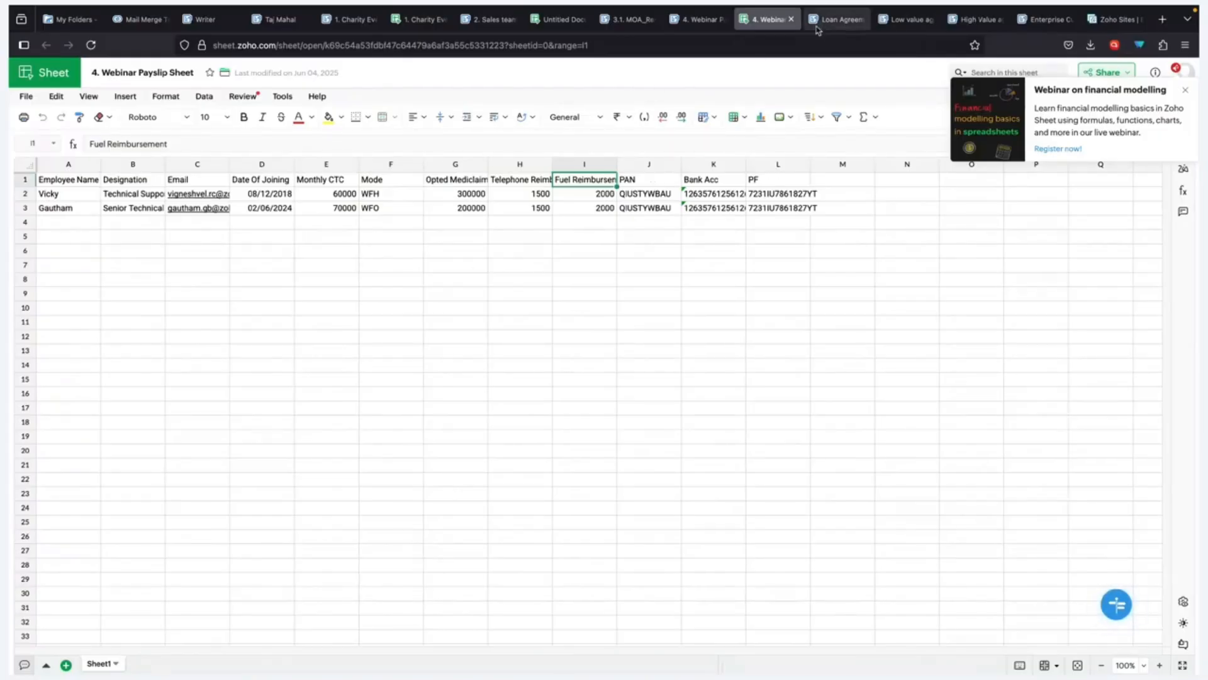
{"action": "left_click", "coordinate": [791, 20]}
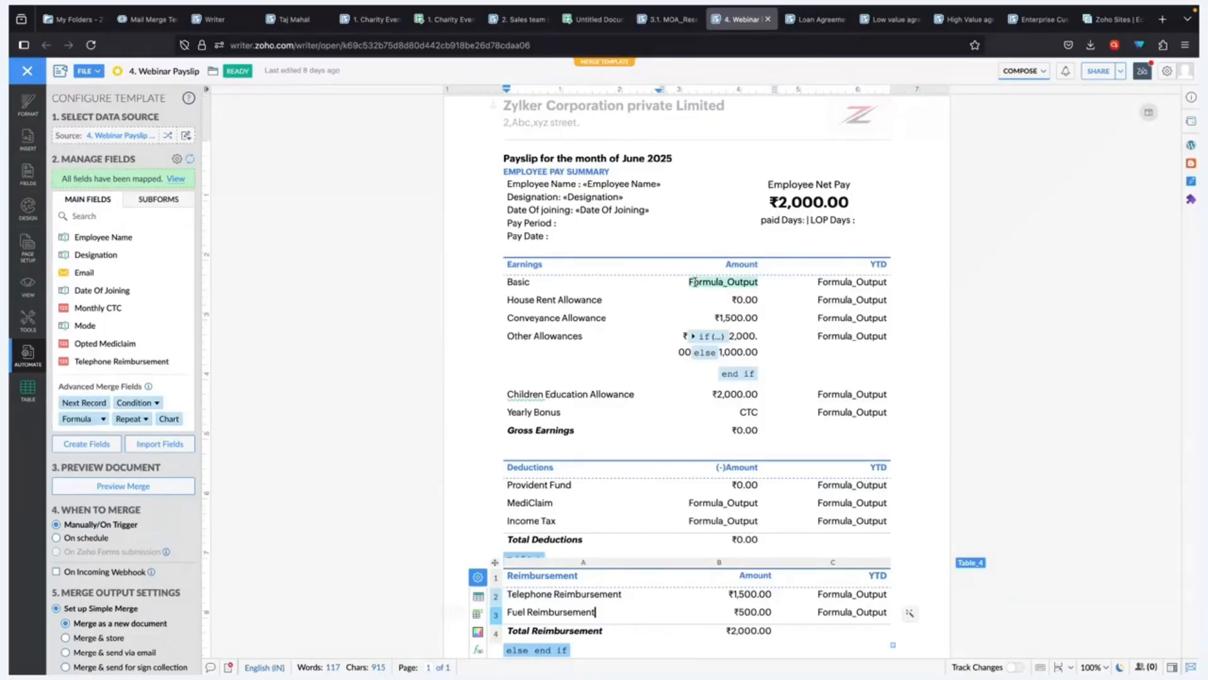
Step: Inspect the formulas behind the Basic amount, Basic YTD and House Rent Allowance amount, and view the new formula dialog without inserting anything
{"action": "left_click", "coordinate": [729, 280]}
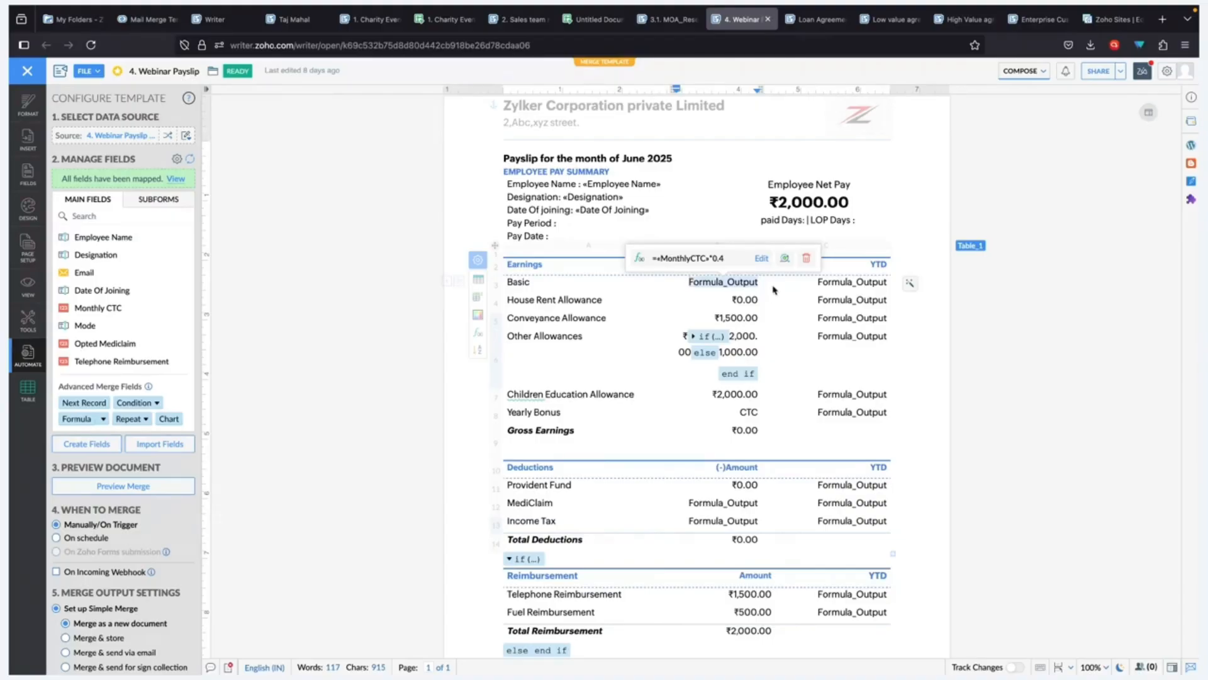
{"action": "left_click", "coordinate": [851, 281]}
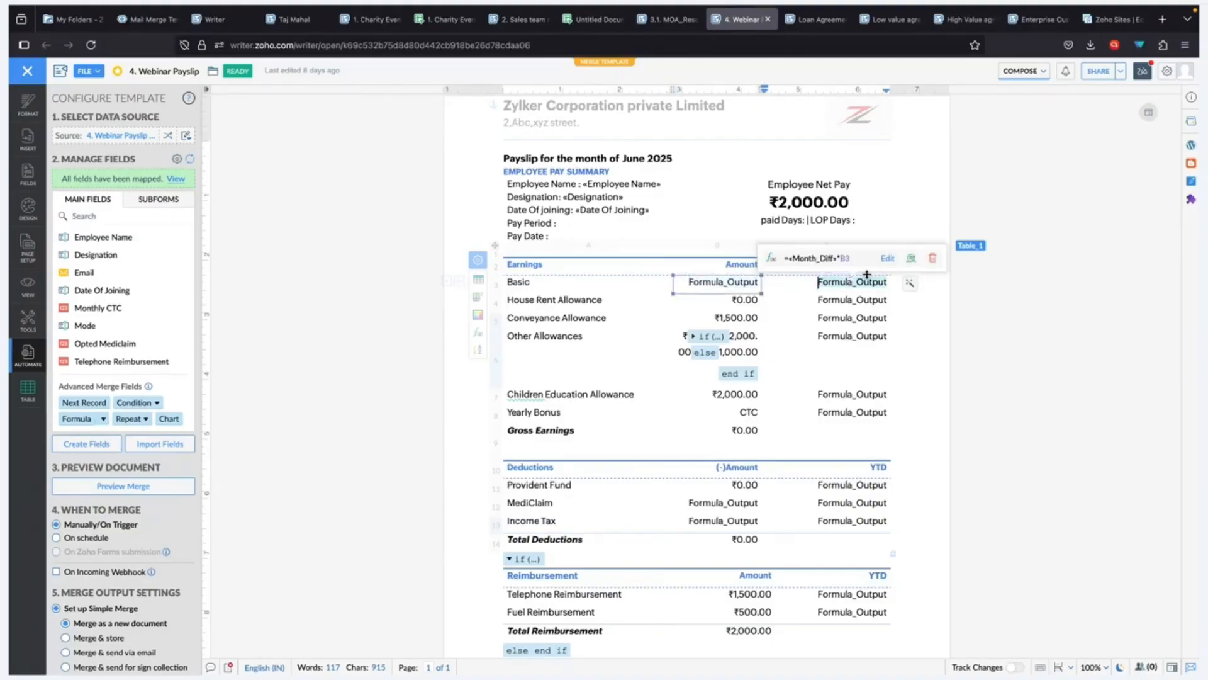
{"action": "left_click", "coordinate": [747, 296]}
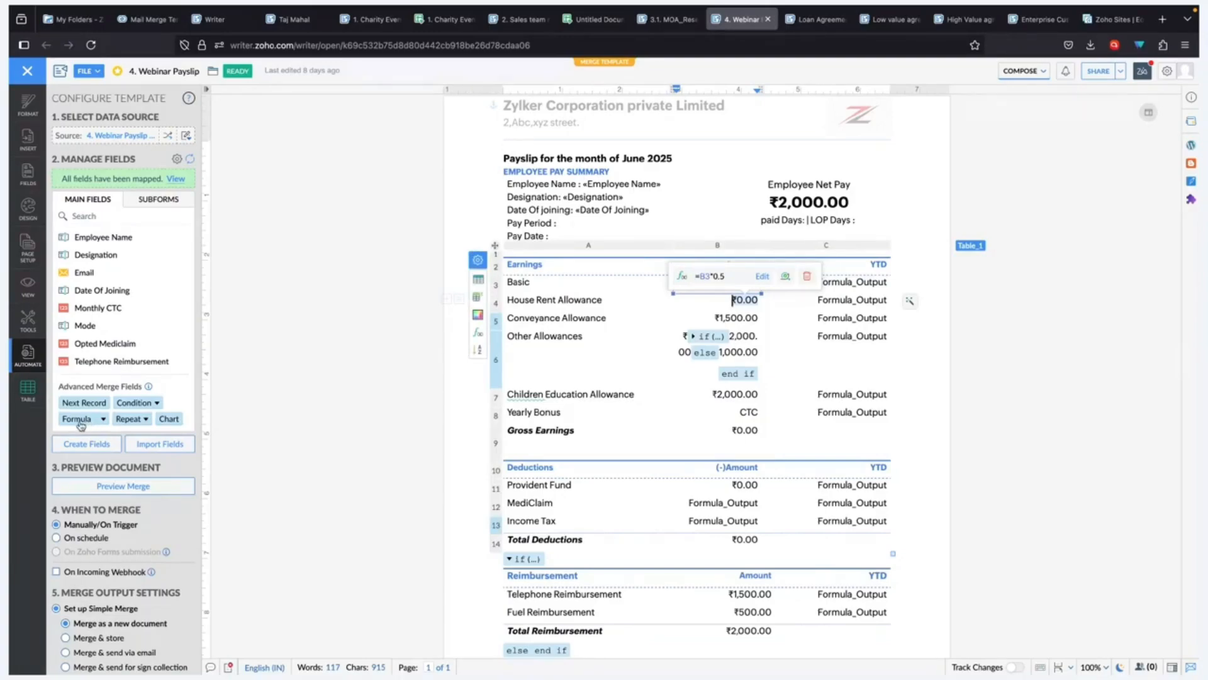
{"action": "left_click", "coordinate": [78, 420]}
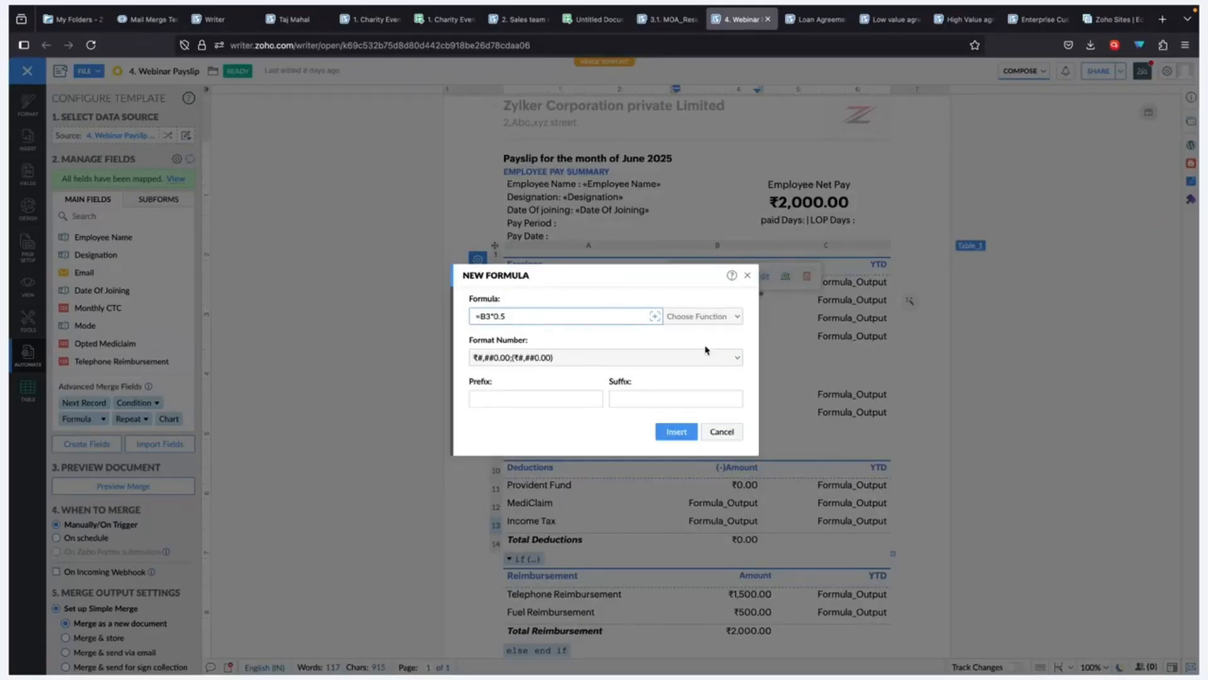
{"action": "left_click", "coordinate": [710, 440]}
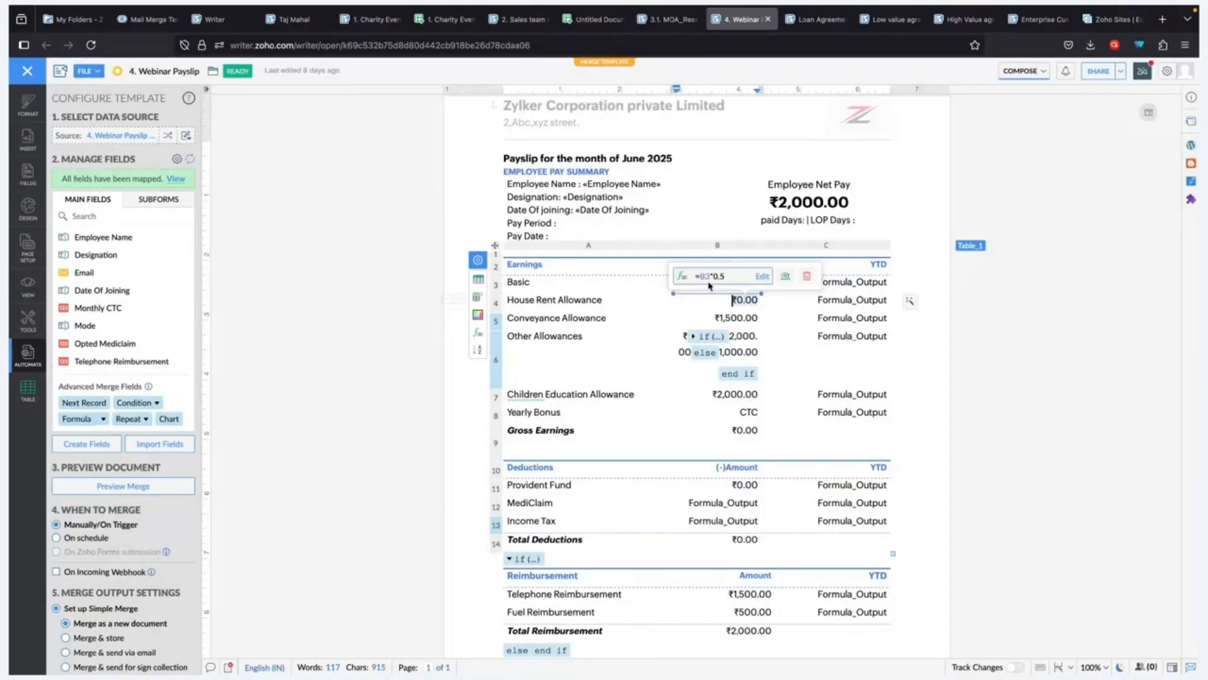
Step: Open the House Rent Allowance formula for editing and examine the field types and functions it can use
{"action": "left_click", "coordinate": [762, 276]}
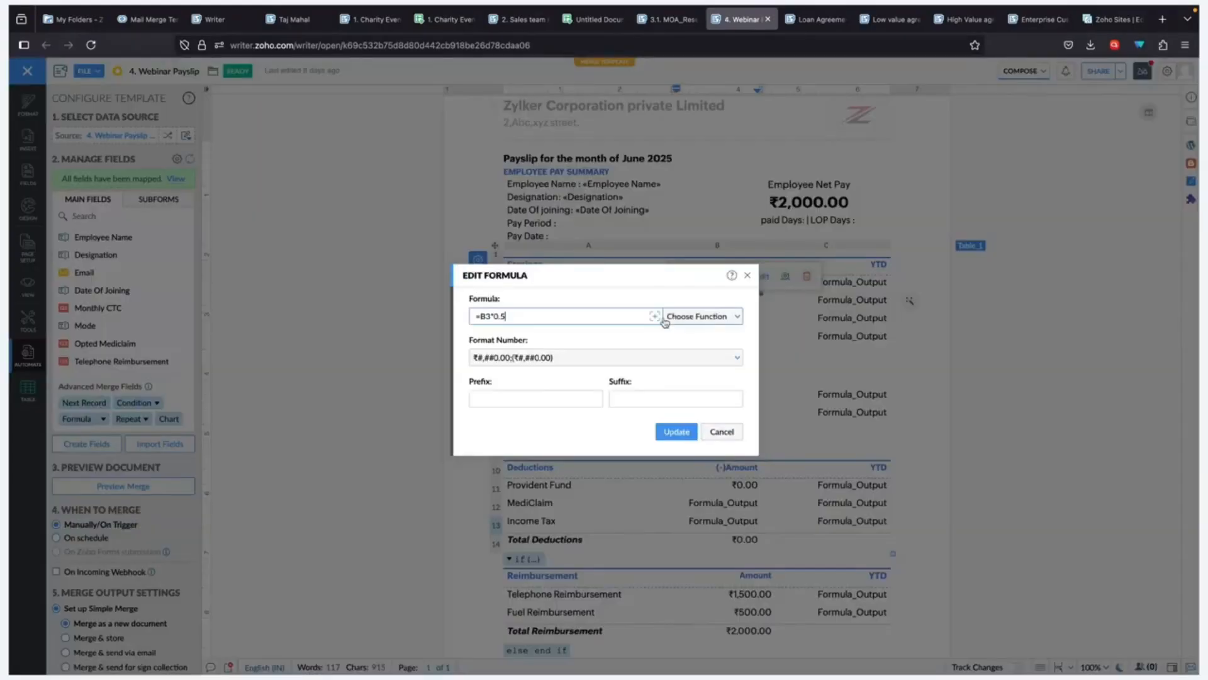
{"action": "left_click", "coordinate": [655, 316]}
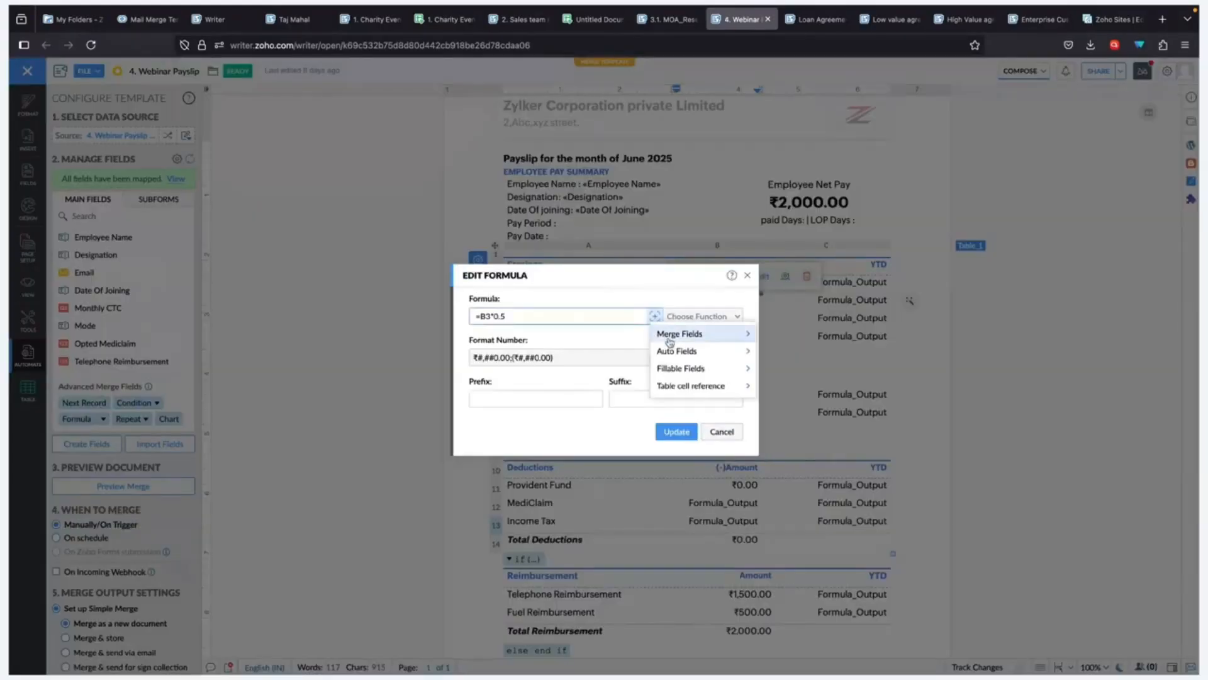
{"action": "mouse_move", "coordinate": [679, 350]}
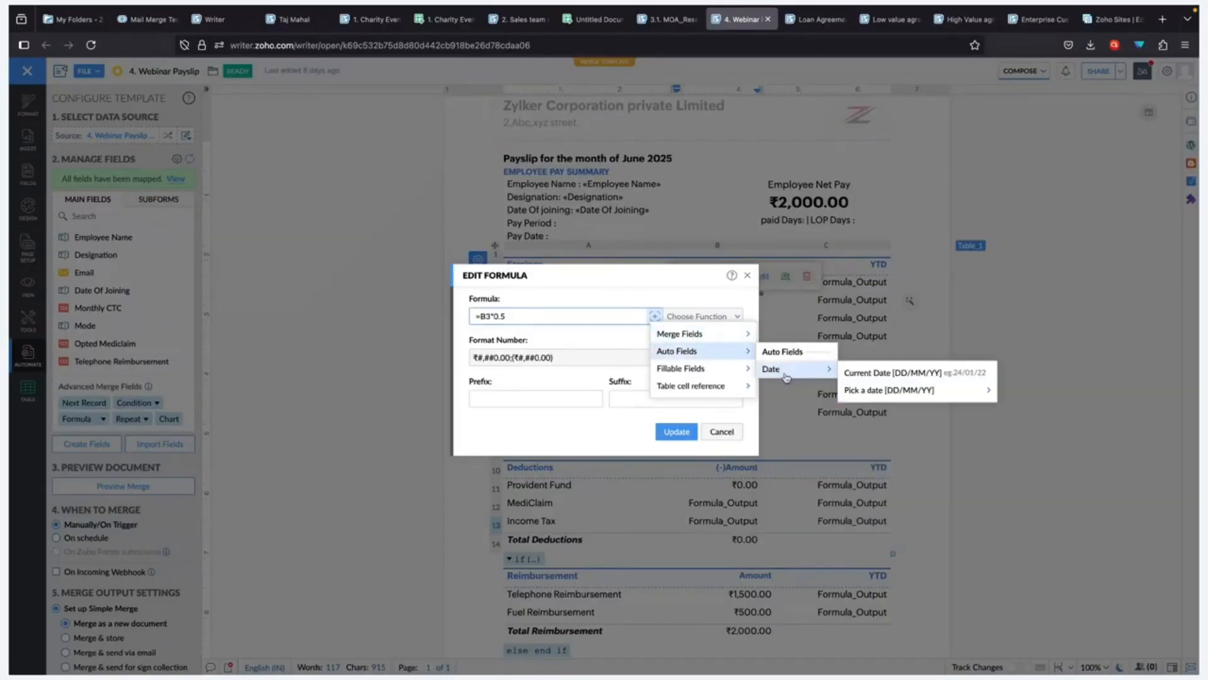
{"action": "left_click", "coordinate": [700, 316]}
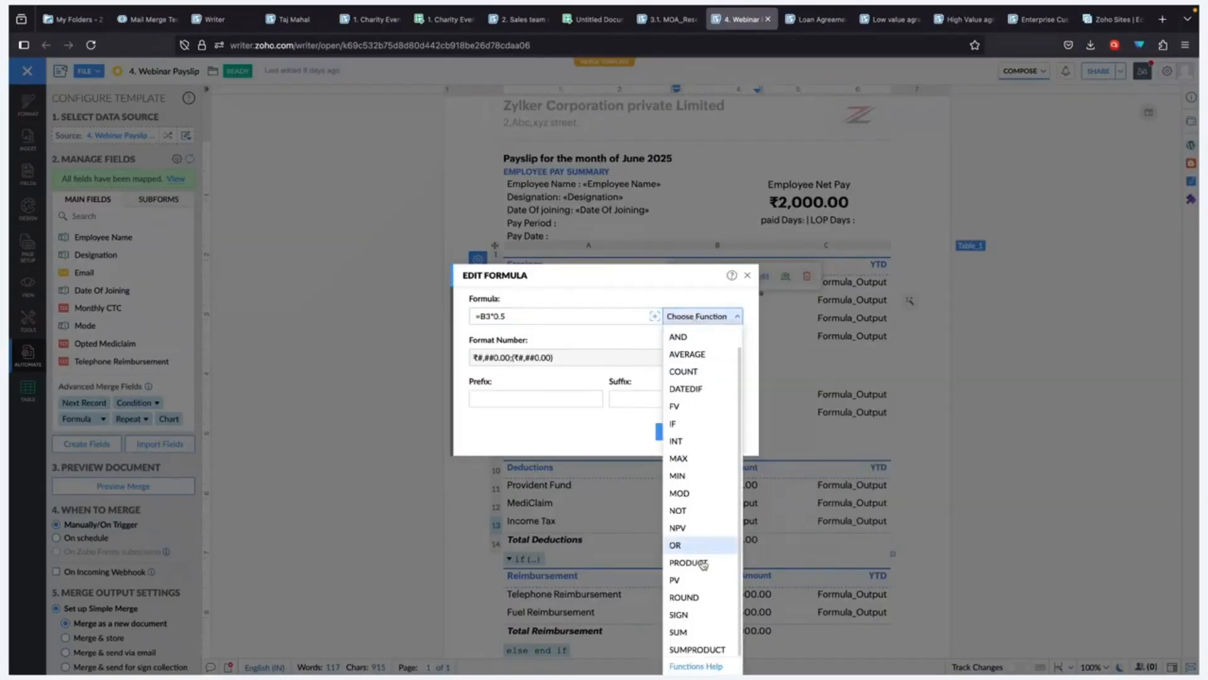
{"action": "scroll", "coordinate": [717, 569], "scroll_direction": "up", "scroll_amount": 1}
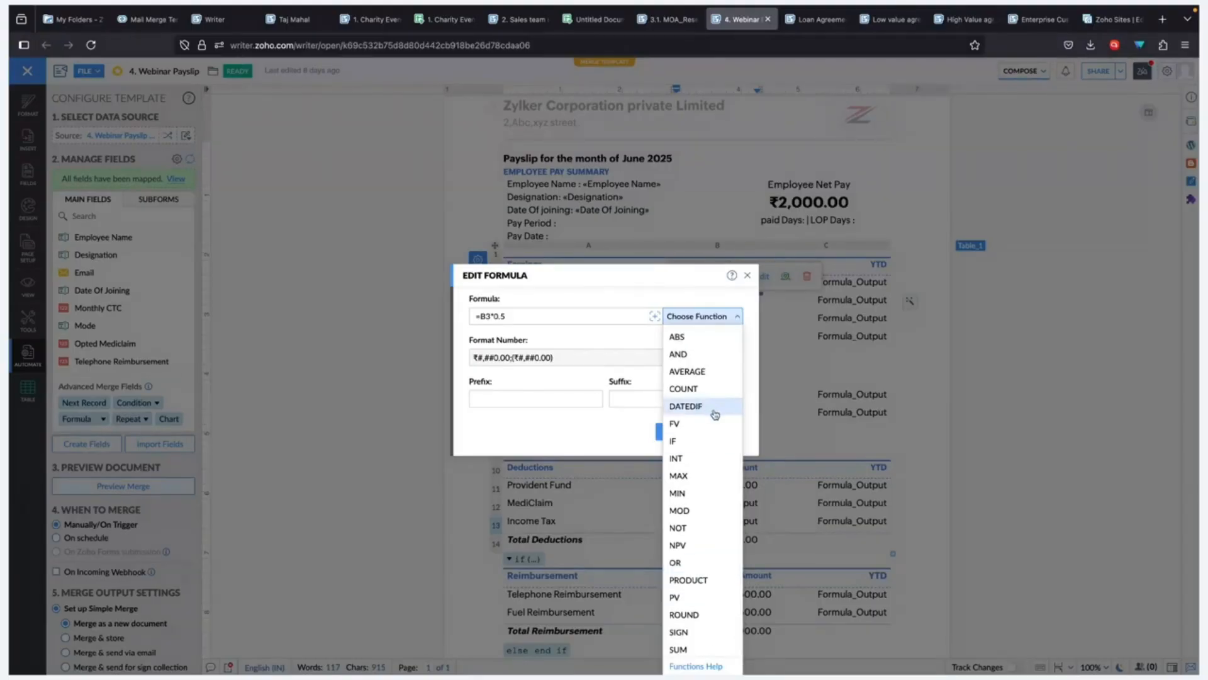
{"action": "scroll", "coordinate": [686, 529], "scroll_direction": "down", "scroll_amount": 1}
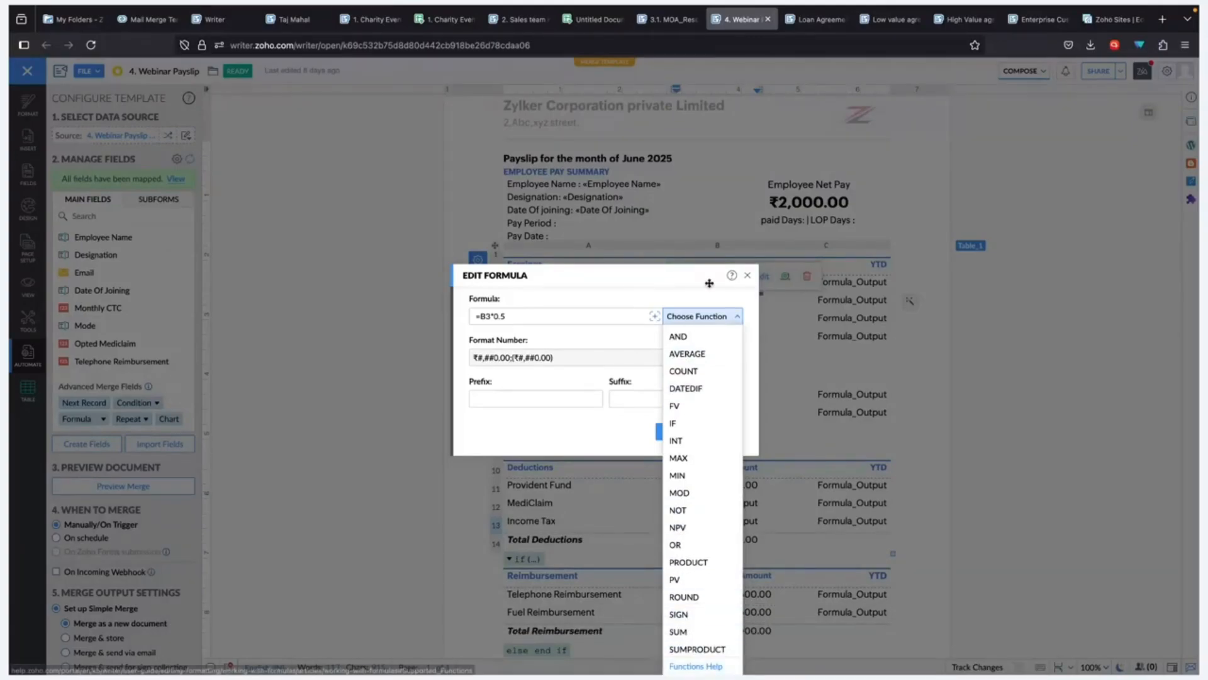
Step: Examine the merge field, date auto field and table cell reference options for the House Rent Allowance formula, then cancel the edit
{"action": "left_click", "coordinate": [656, 319]}
{"action": "left_click", "coordinate": [657, 317]}
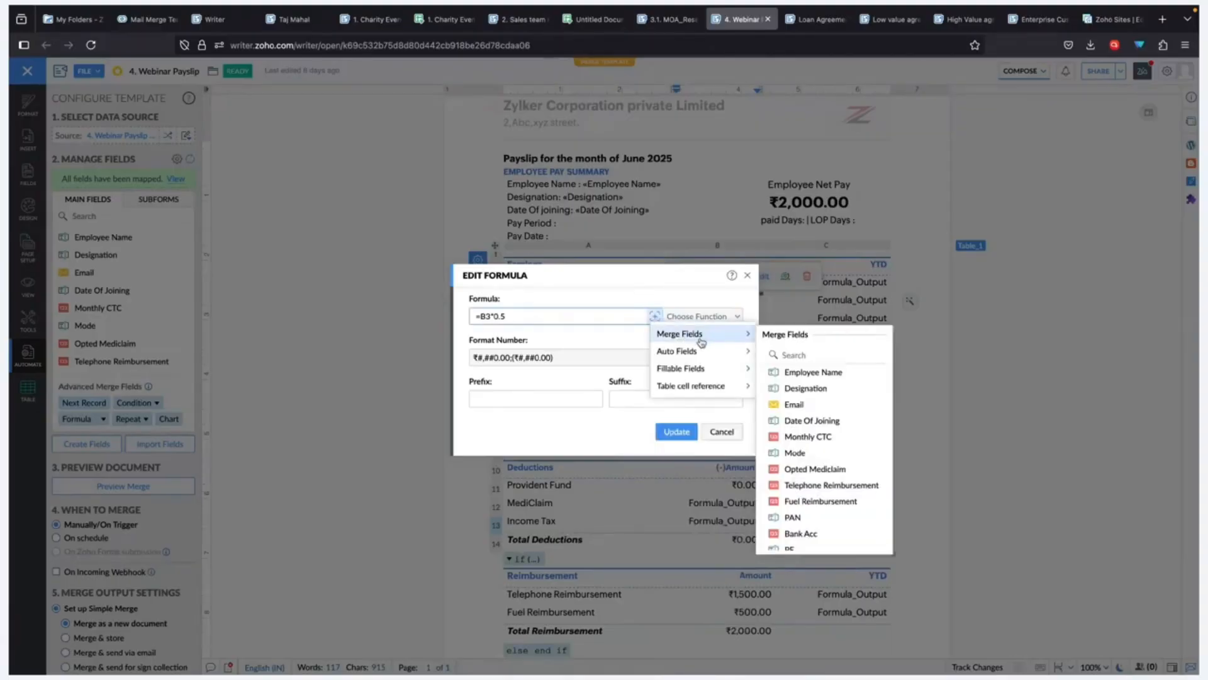
{"action": "mouse_move", "coordinate": [703, 359]}
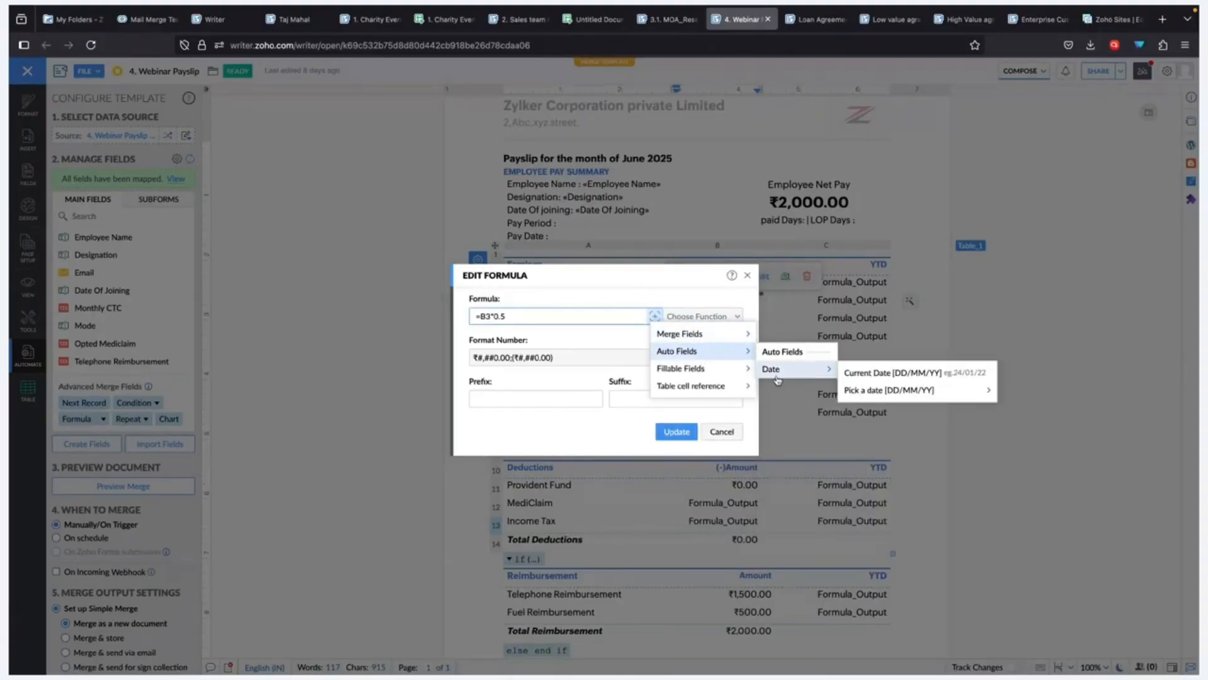
{"action": "mouse_move", "coordinate": [778, 369]}
{"action": "mouse_move", "coordinate": [876, 390]}
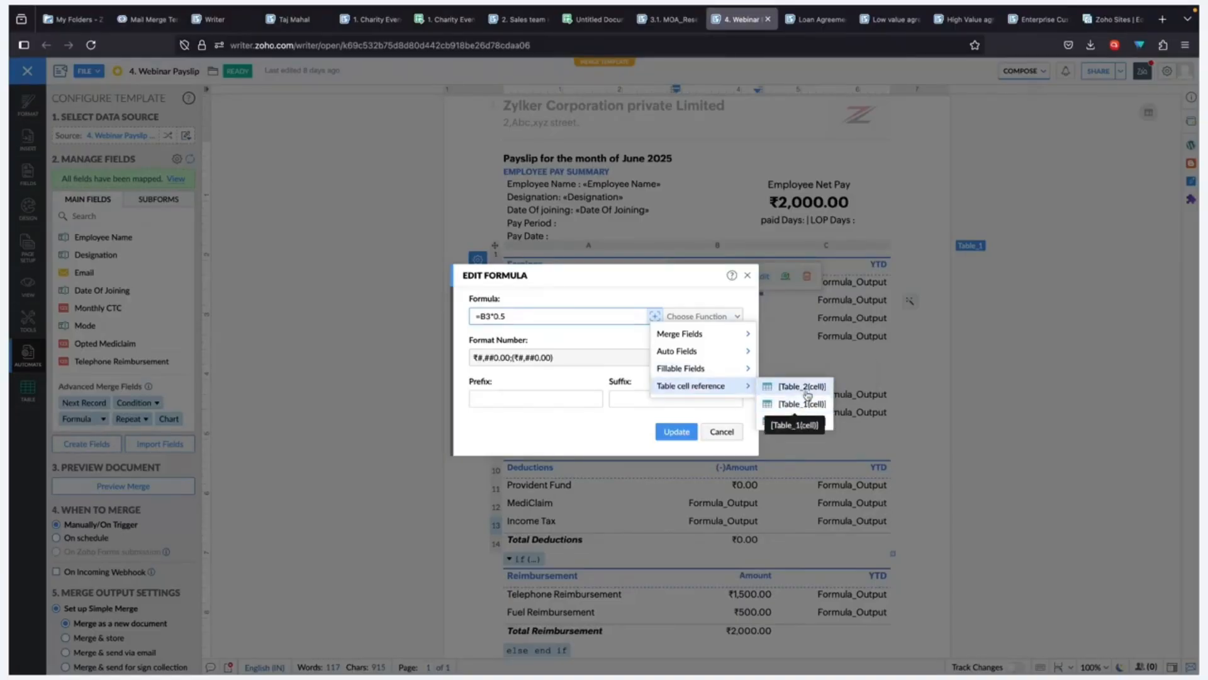
{"action": "left_click", "coordinate": [728, 436]}
{"action": "left_click", "coordinate": [728, 436]}
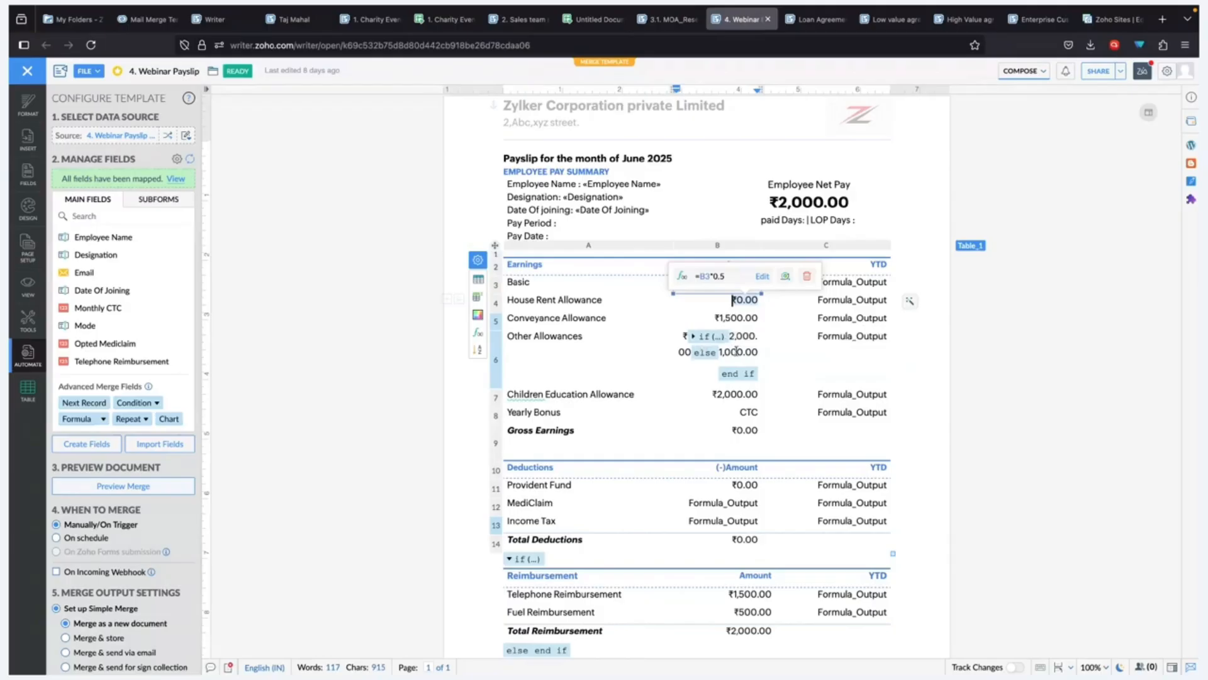
Step: Inspect the formulas behind the House Rent Allowance YTD, the NET PAY amount and the rupees-in-words text
{"action": "left_click", "coordinate": [842, 300]}
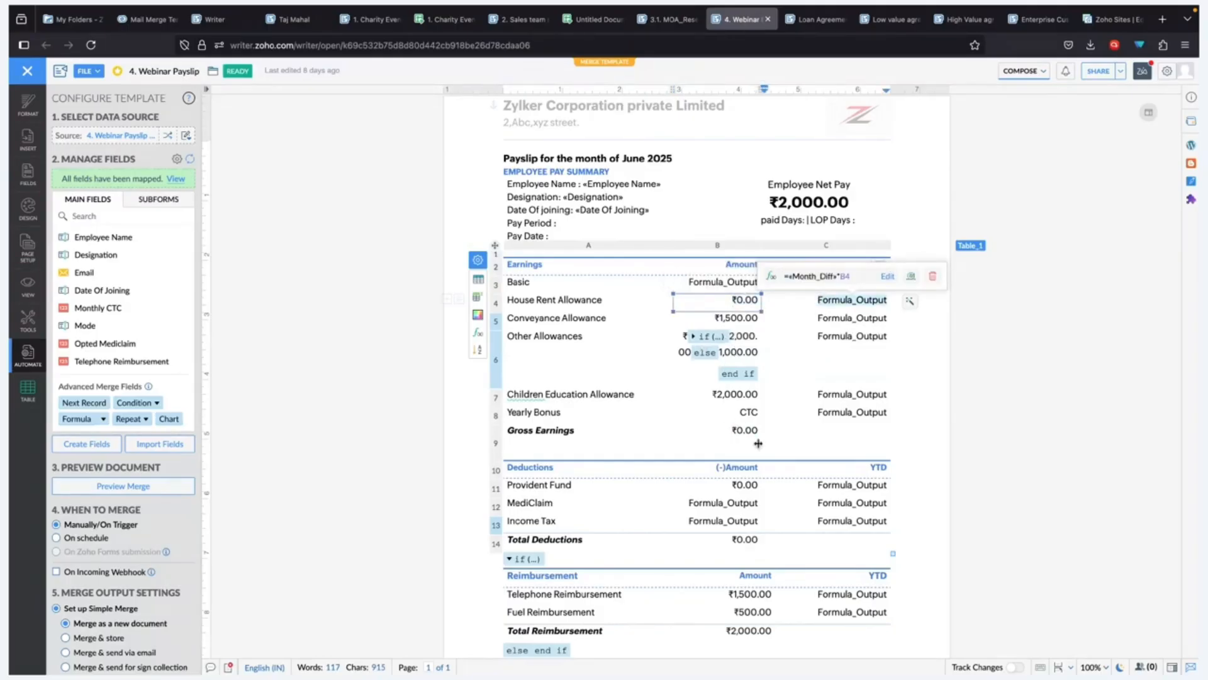
{"action": "scroll", "coordinate": [758, 443], "scroll_direction": "down", "scroll_amount": 2}
{"action": "left_click", "coordinate": [730, 568]}
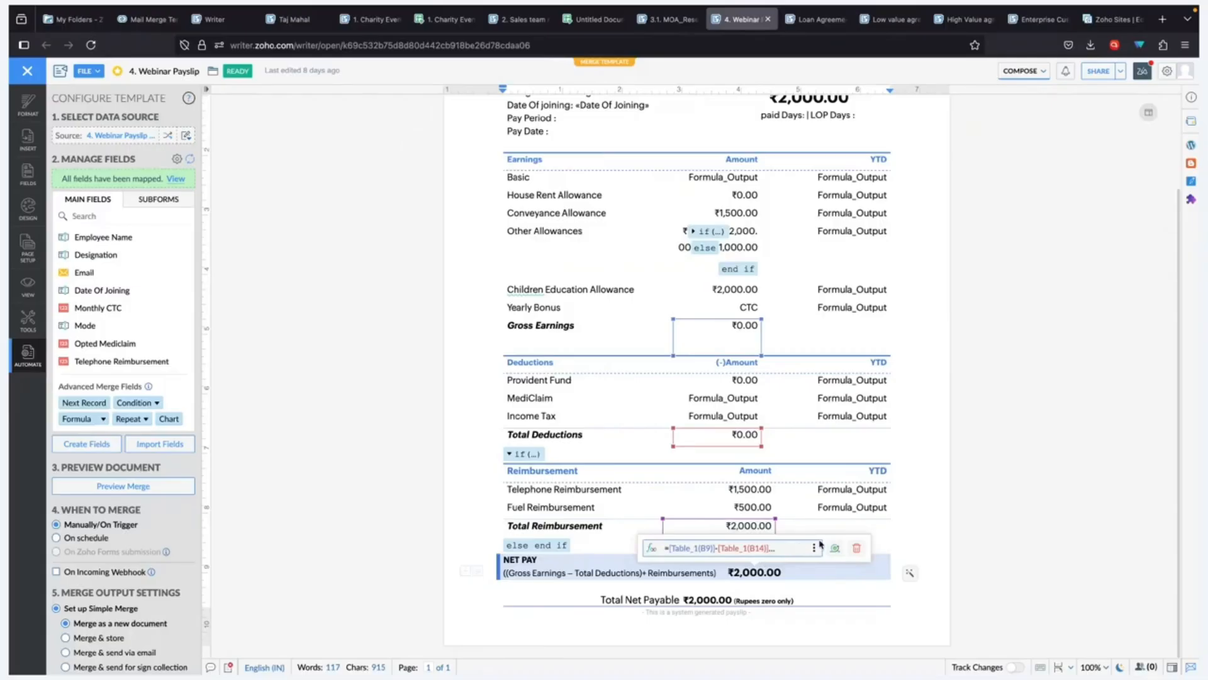
{"action": "left_click", "coordinate": [780, 600]}
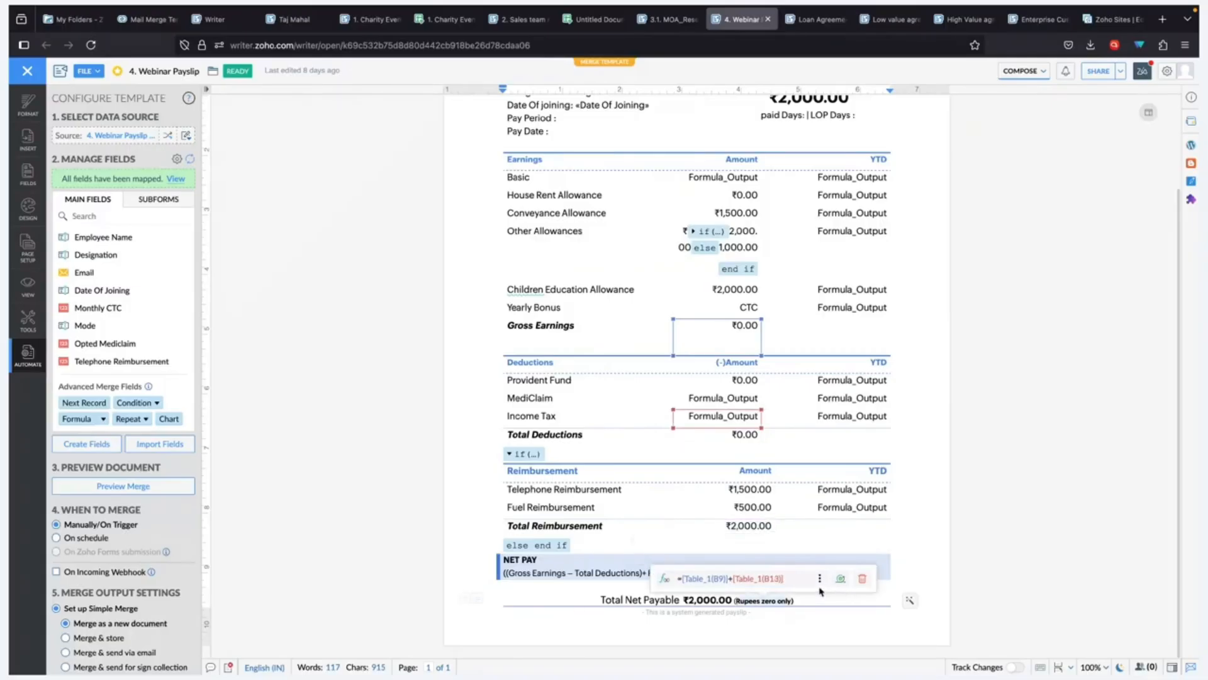
Step: Open the Total Net Payable formula for editing, examine the available number formats, and close it without changes
{"action": "left_click", "coordinate": [695, 602]}
{"action": "left_click", "coordinate": [767, 576]}
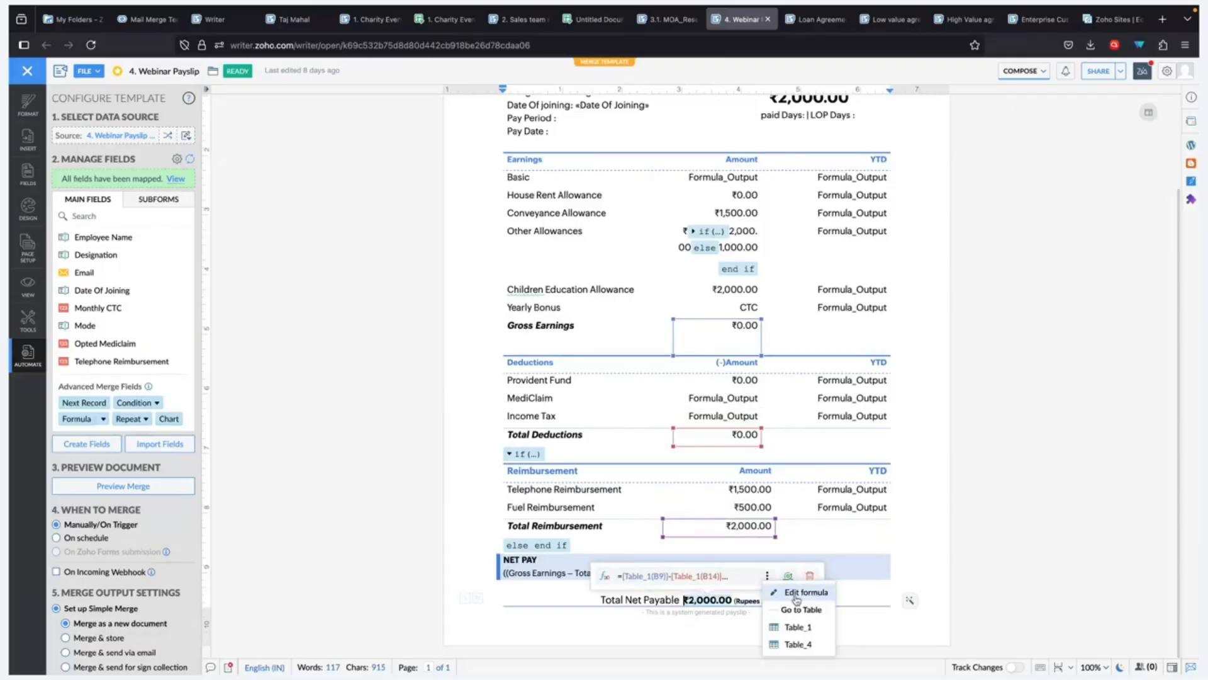
{"action": "left_click", "coordinate": [797, 594]}
{"action": "left_click", "coordinate": [581, 358]}
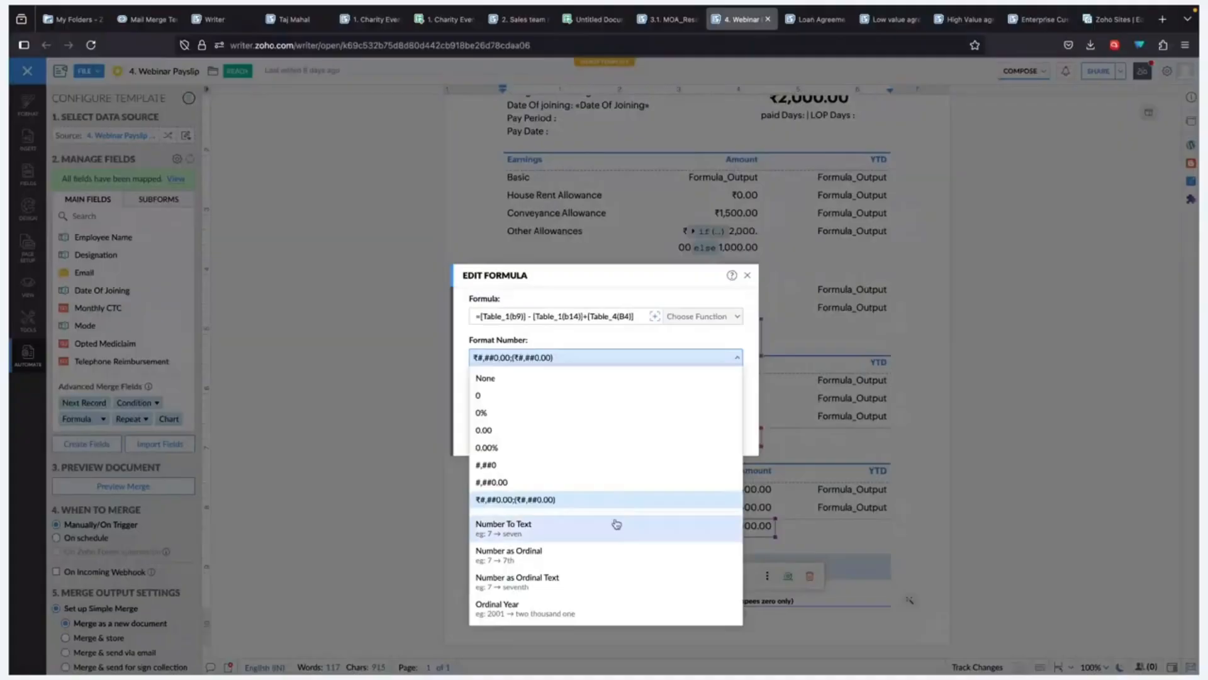
{"action": "left_click", "coordinate": [631, 301]}
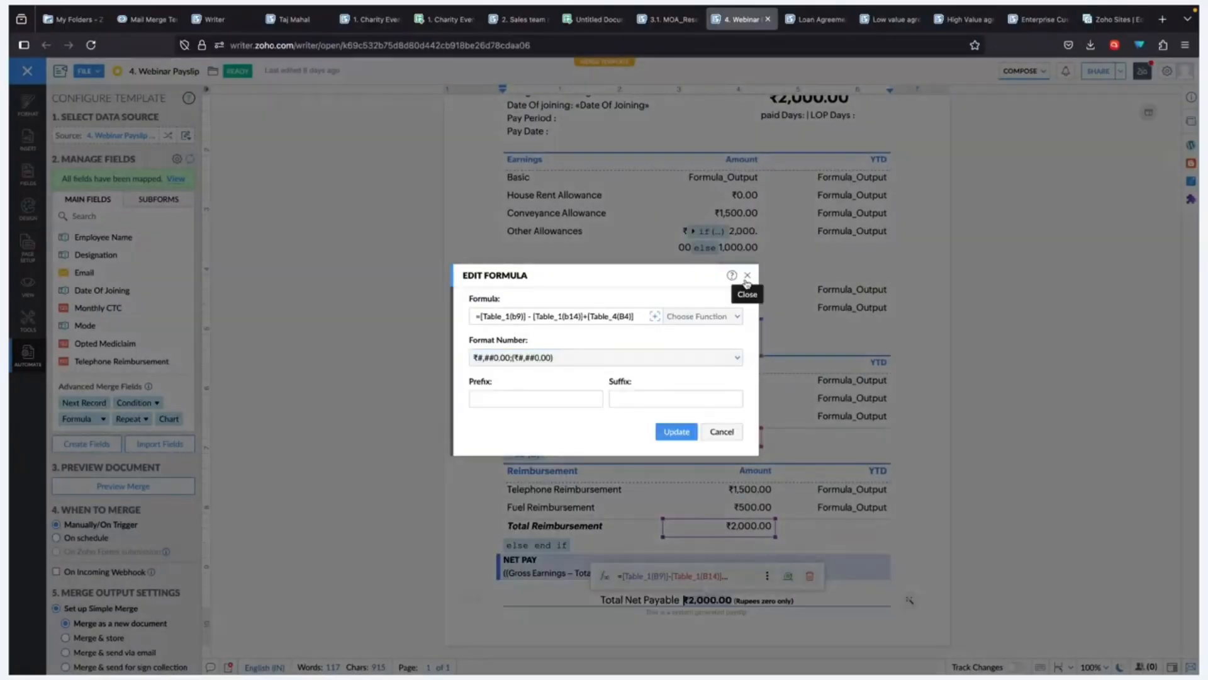
{"action": "left_click", "coordinate": [747, 275]}
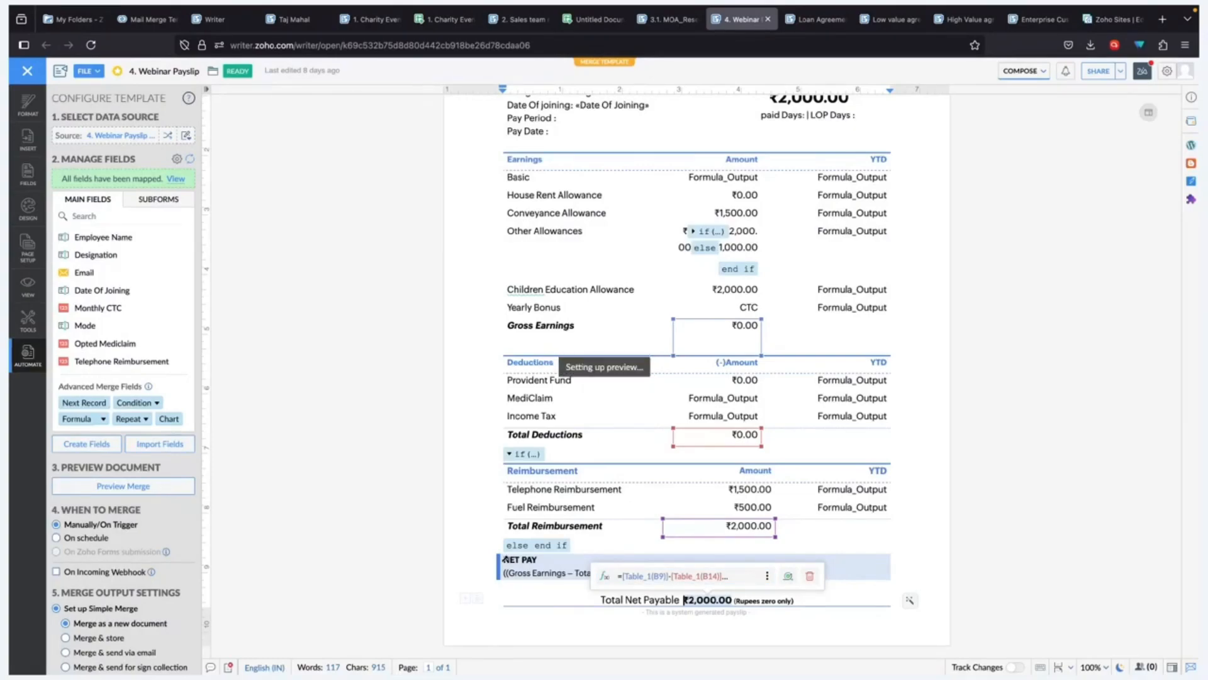
Step: Preview the merged payslip, inspect the formulas behind the Employee Net Pay and the amount in words, and return to the editor
{"action": "scroll", "coordinate": [604, 401], "scroll_direction": "up", "scroll_amount": 2}
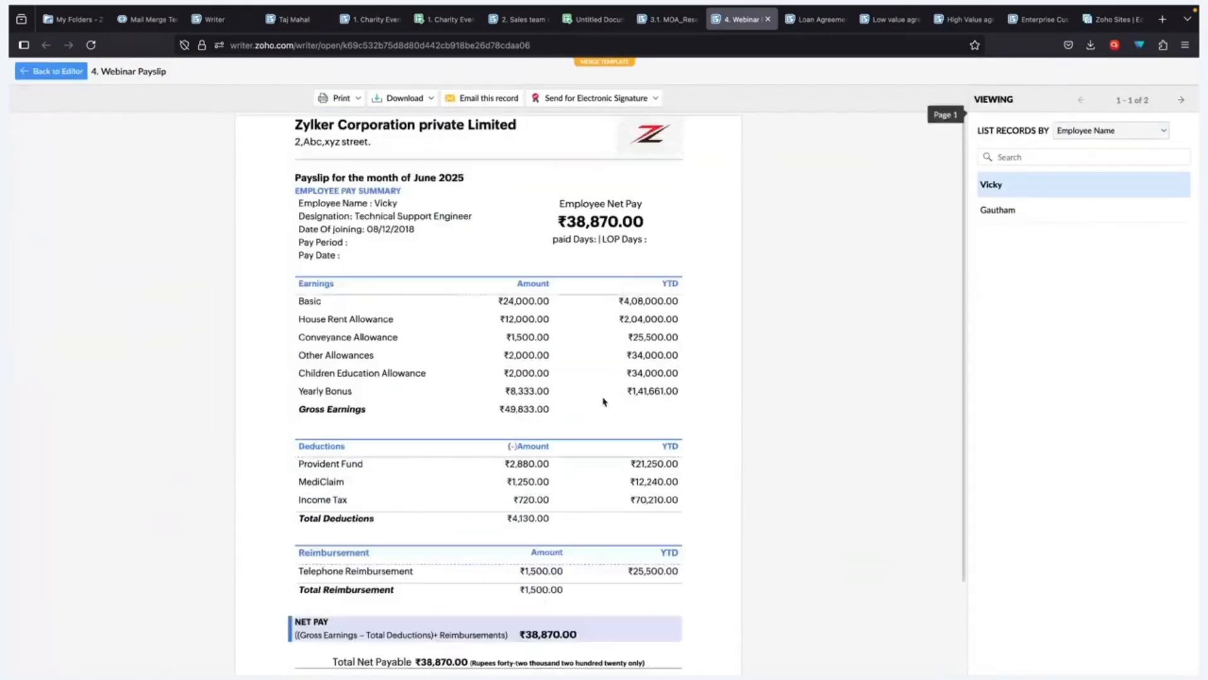
{"action": "scroll", "coordinate": [595, 401], "scroll_direction": "down", "scroll_amount": 1}
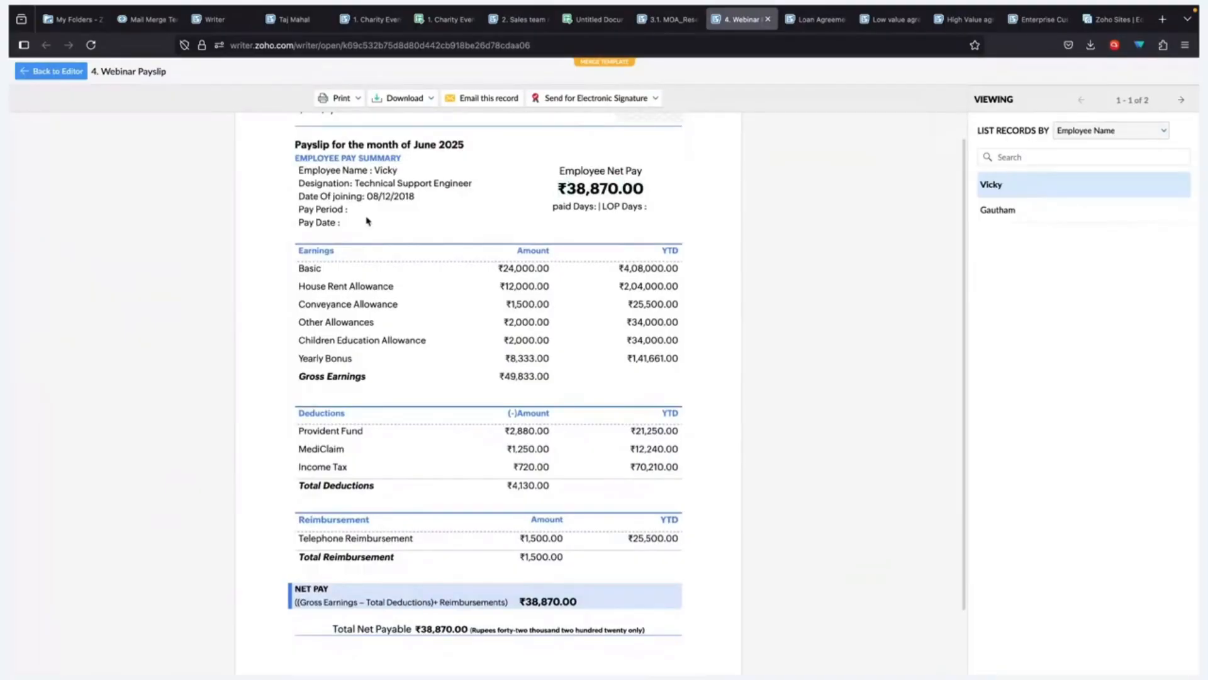
{"action": "left_click", "coordinate": [641, 185]}
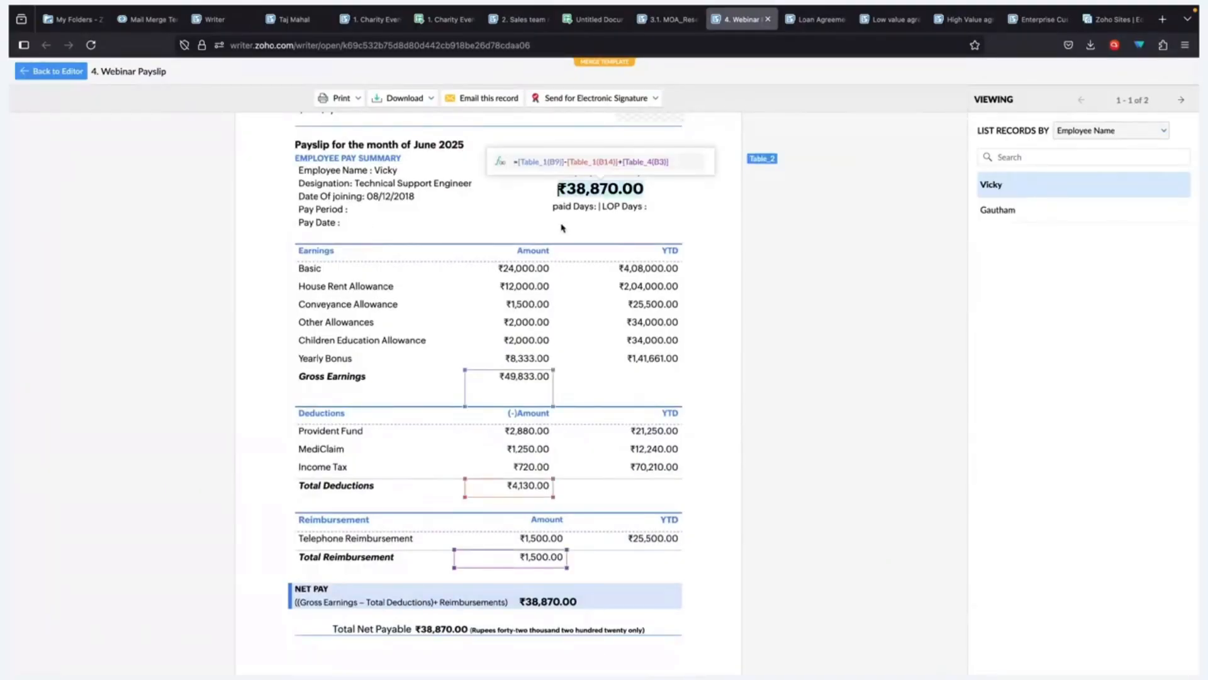
{"action": "scroll", "coordinate": [561, 582], "scroll_direction": "down", "scroll_amount": 1}
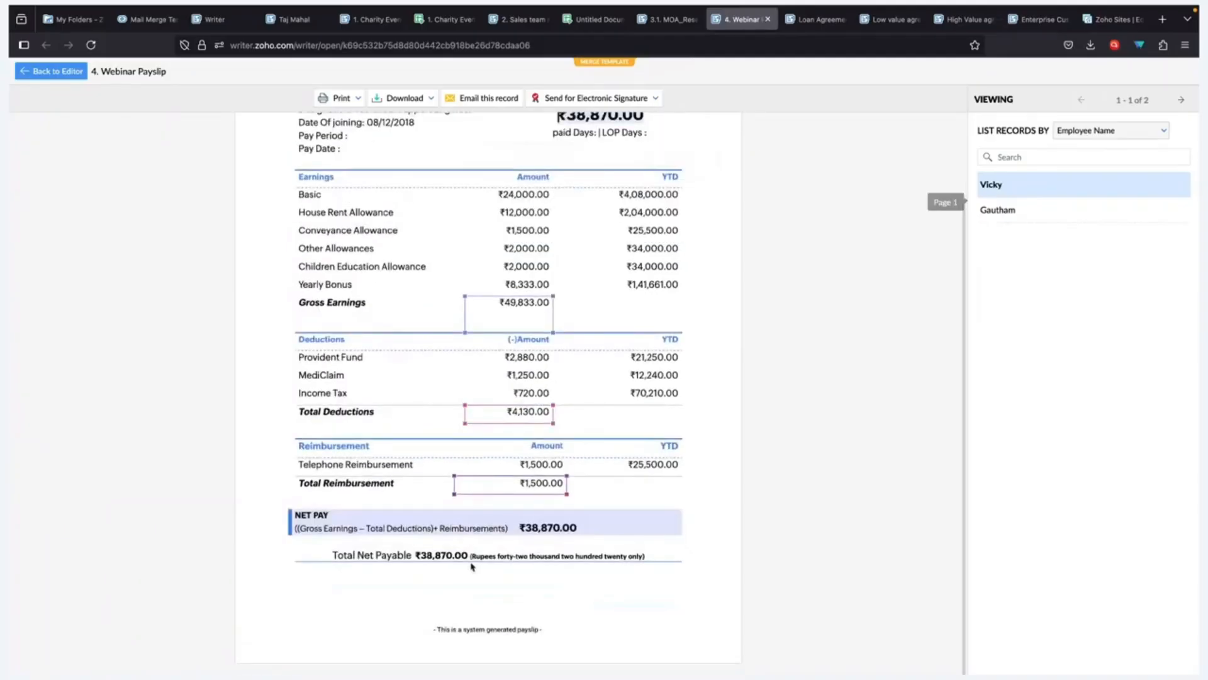
{"action": "left_click", "coordinate": [547, 554]}
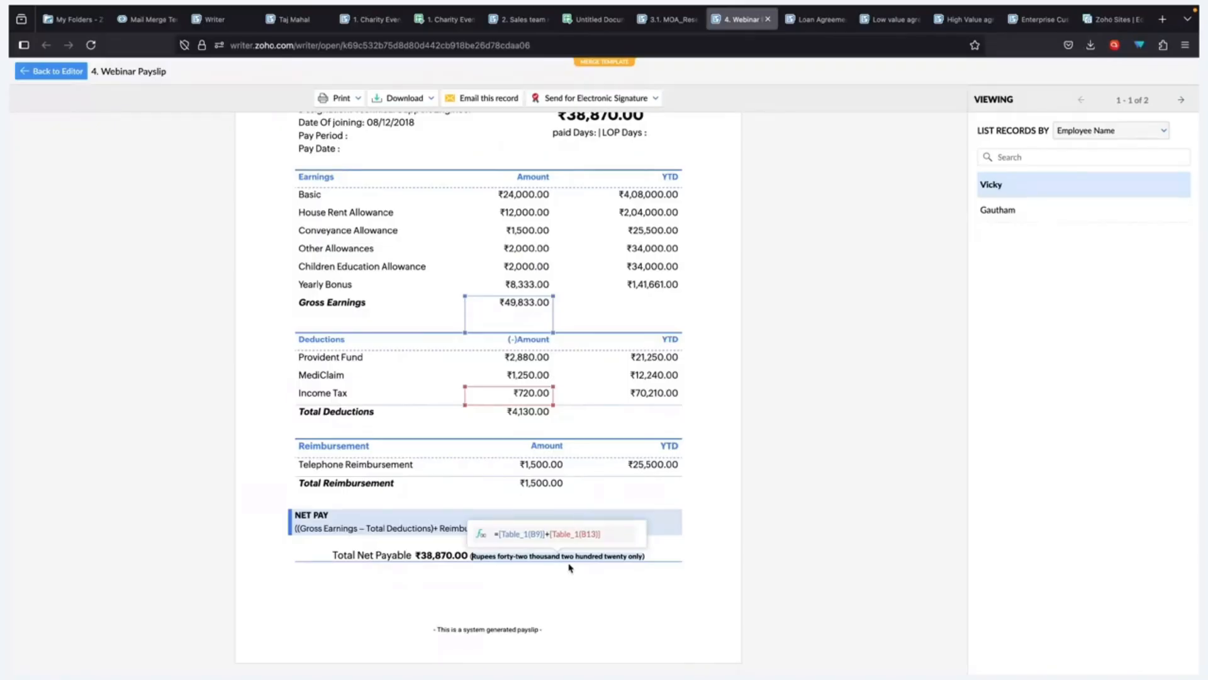
{"action": "scroll", "coordinate": [579, 601], "scroll_direction": "up", "scroll_amount": 2}
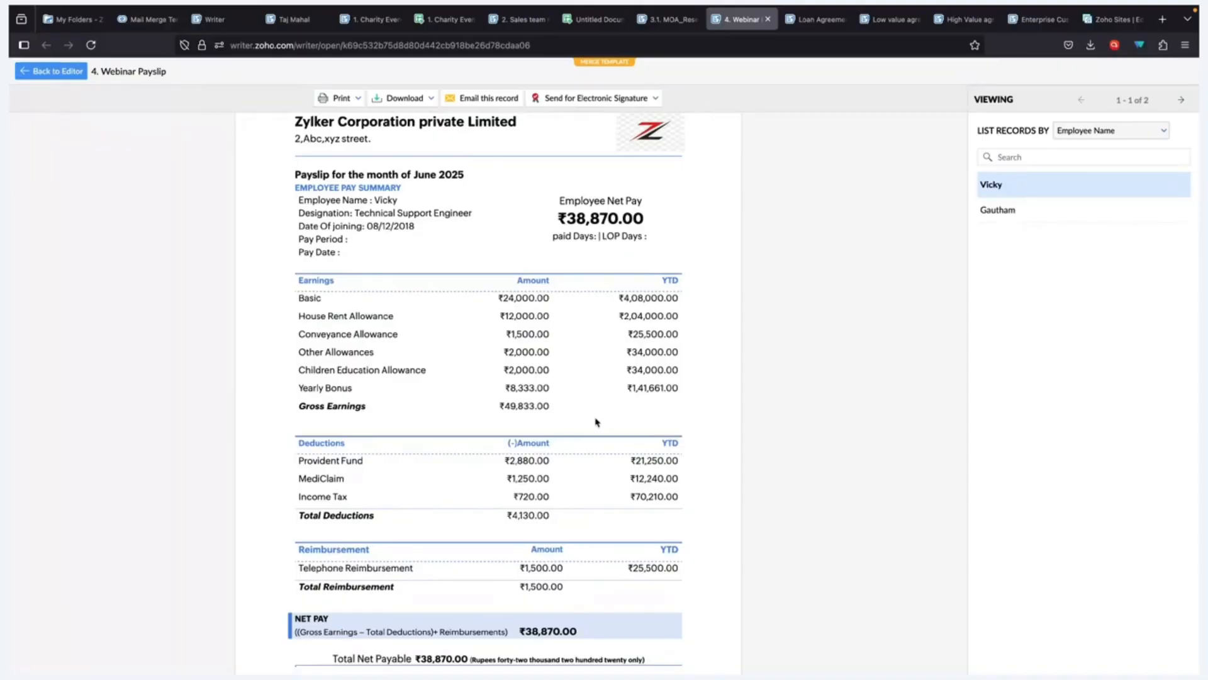
{"action": "left_click", "coordinate": [58, 73]}
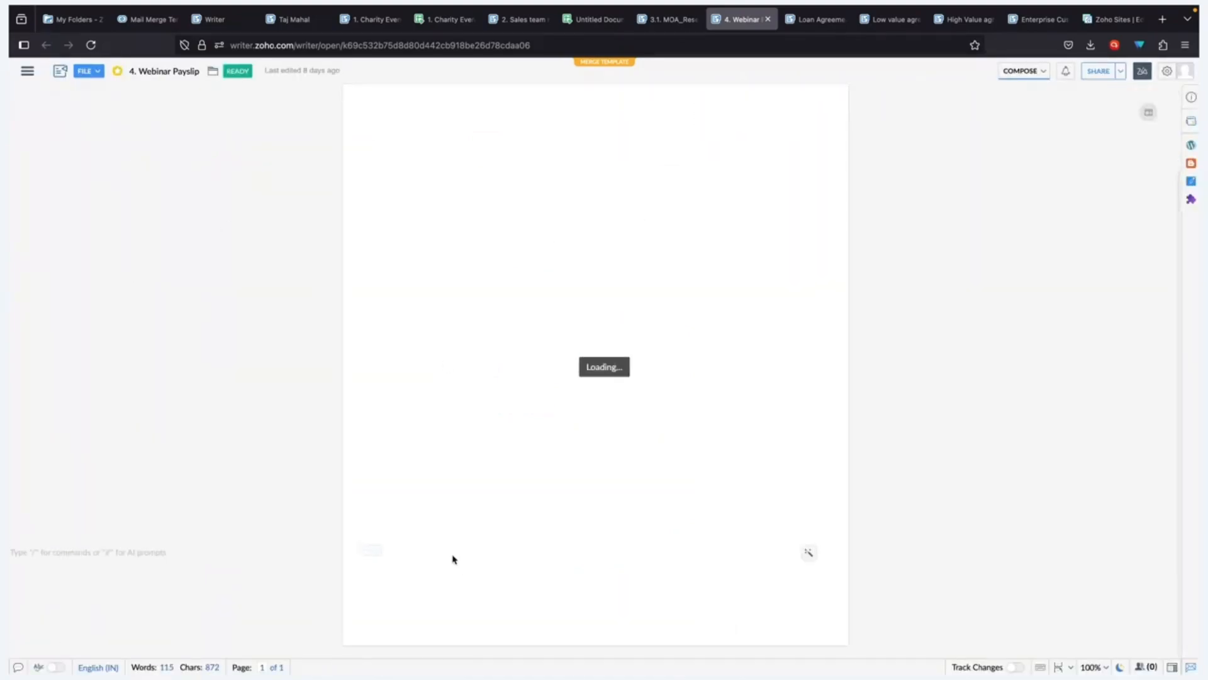